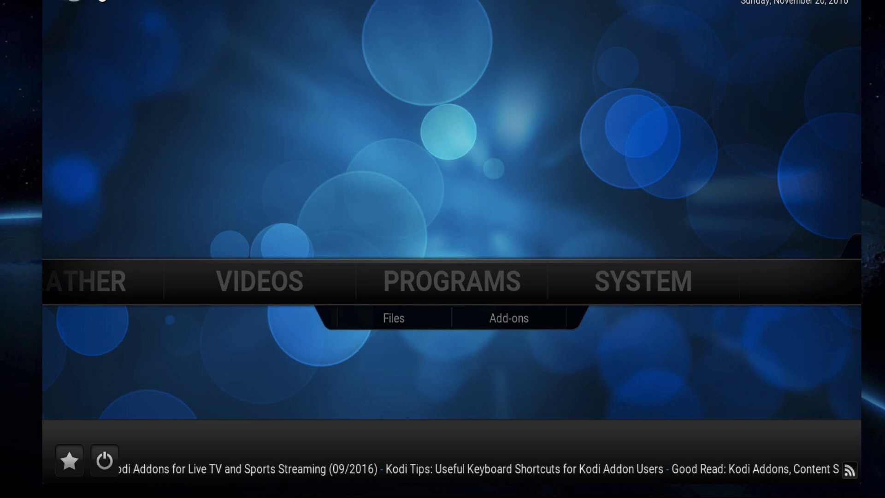
Install and enable Exodus 2.0.20 from the Exodus repository's video add-ons.
mouse_move(242, 290)
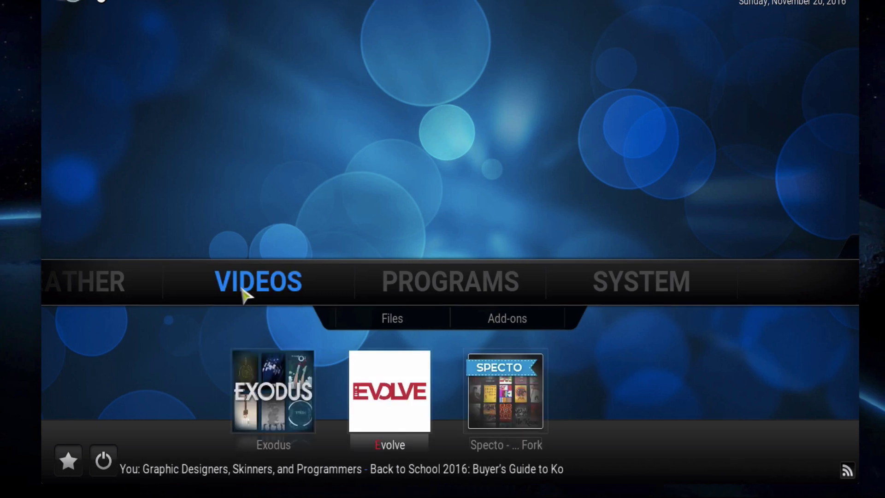
key("Down")
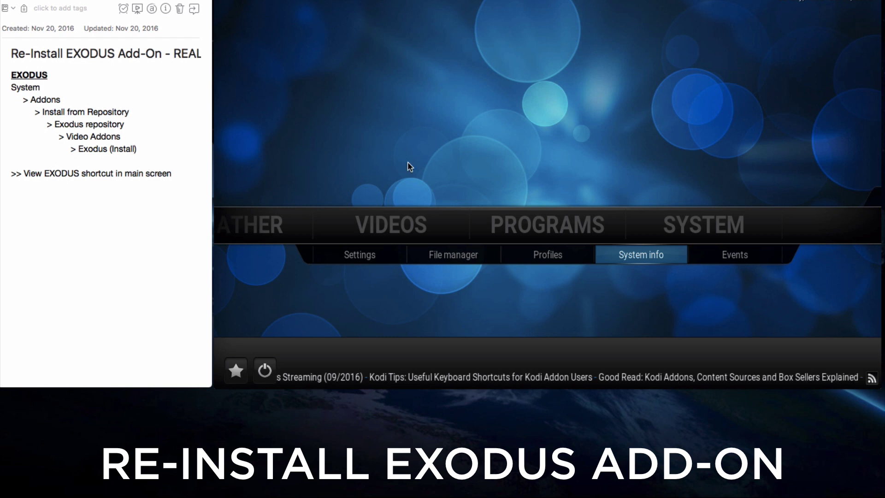
left_click(721, 231)
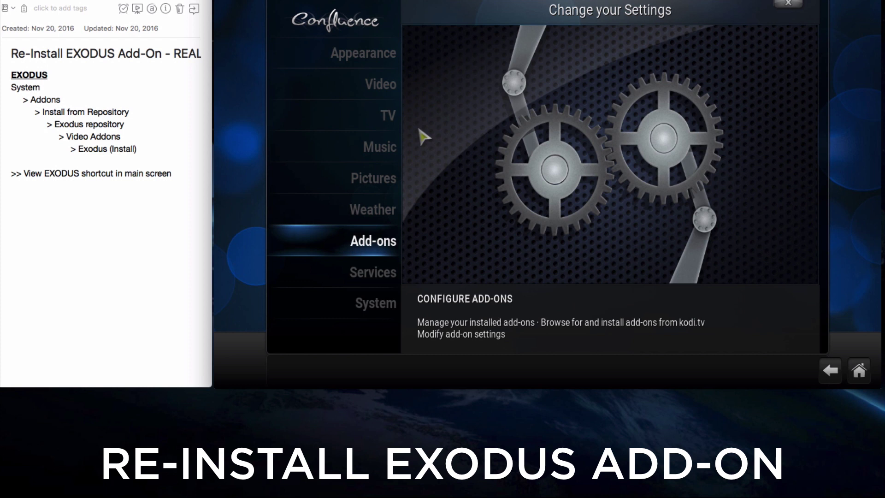
left_click(371, 232)
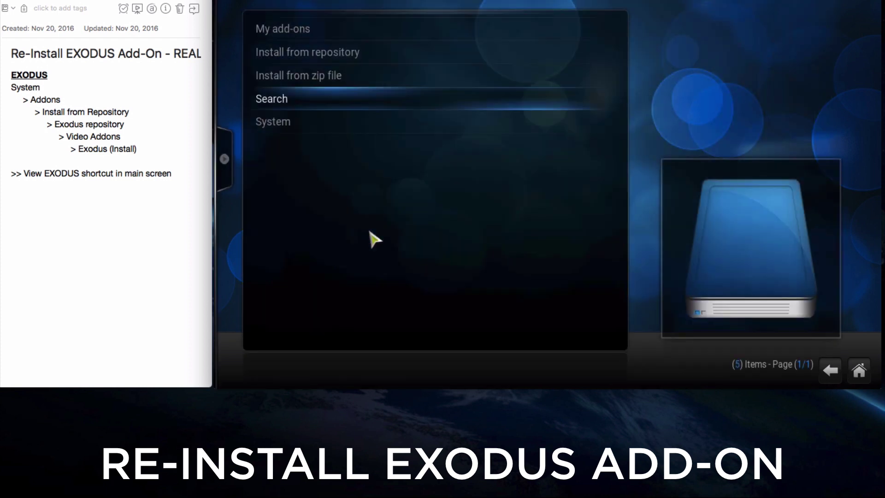
left_click(378, 52)
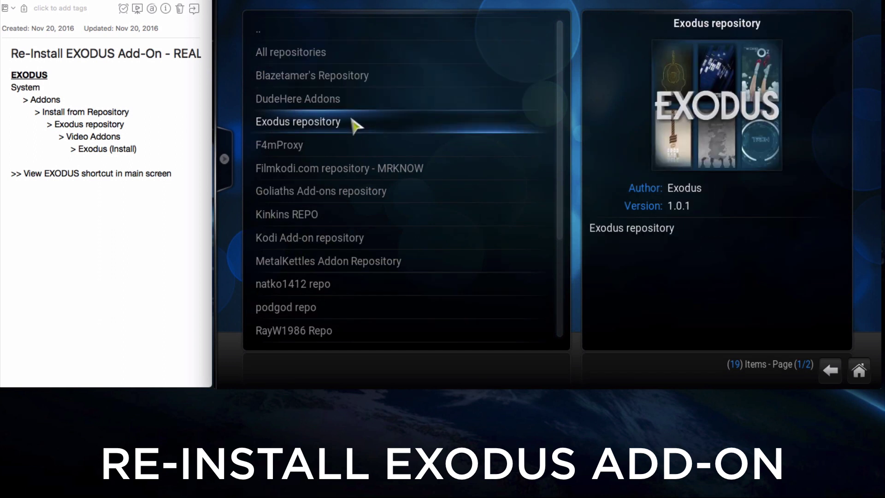
left_click(354, 126)
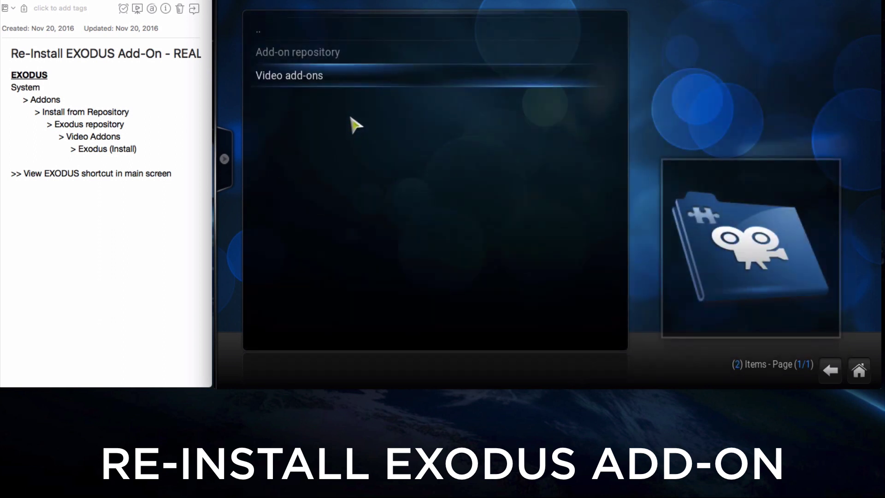
left_click(331, 75)
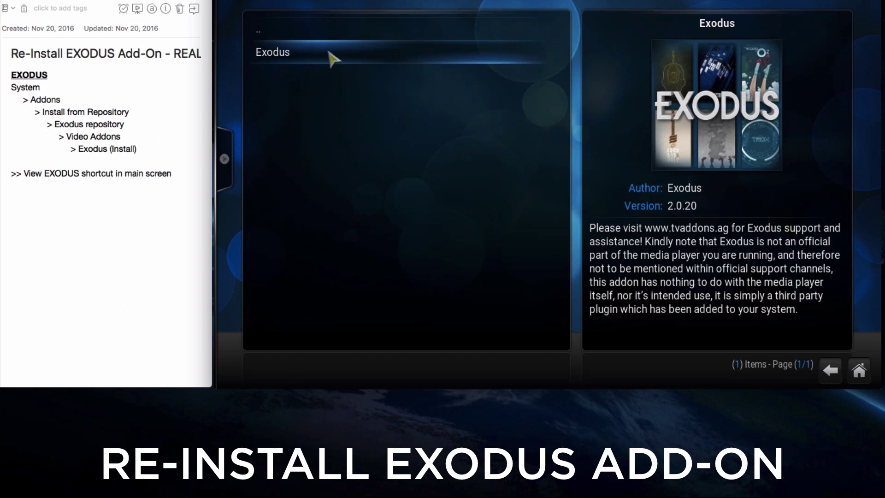
right_click(329, 54)
left_click(385, 183)
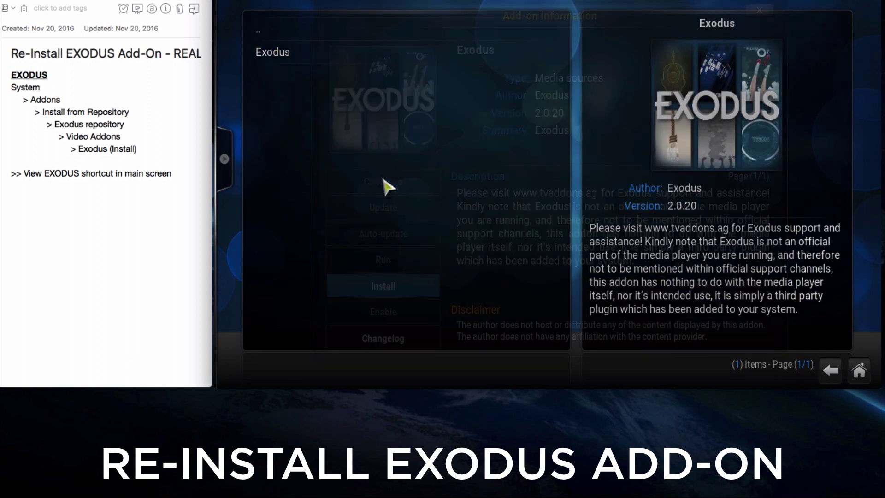
left_click(383, 285)
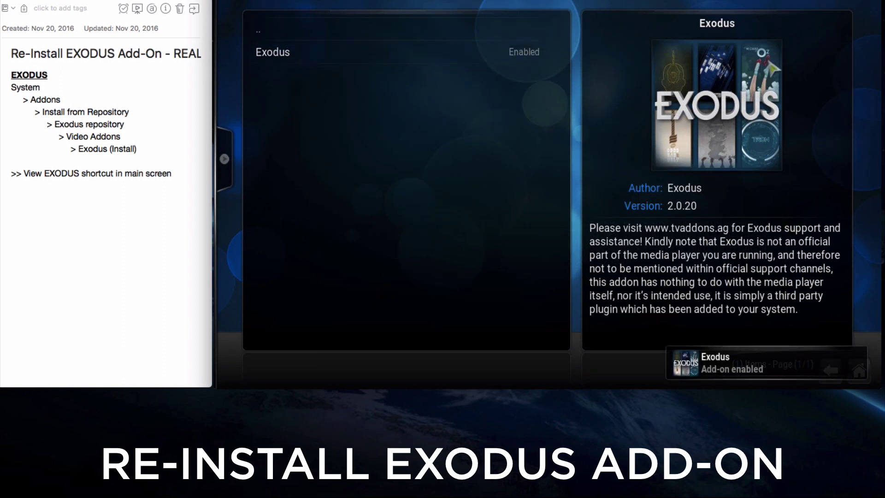
key("Escape")
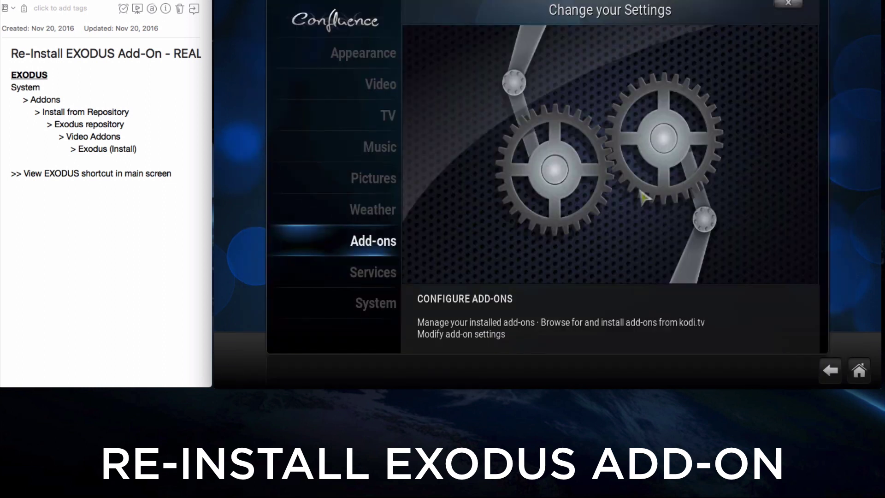
Assign Exodus to Videos Add-on 1 in the skin's add-on shortcut settings, then return home.
key("Escape")
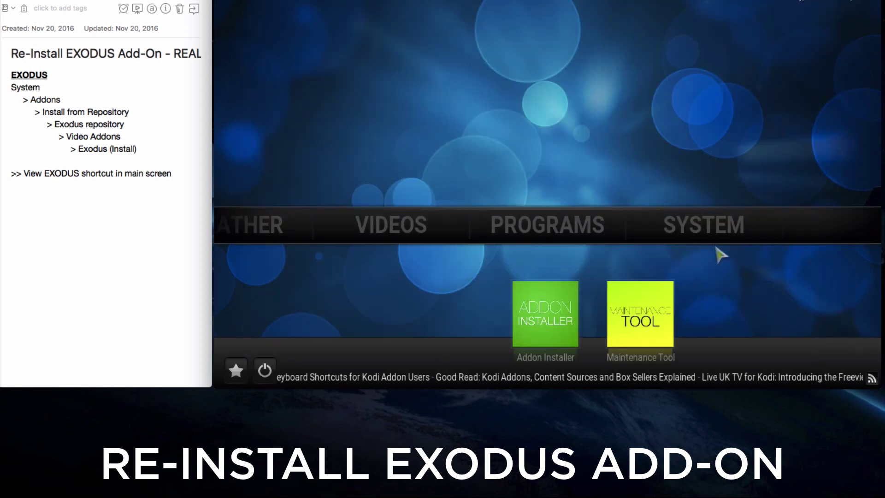
mouse_move(366, 238)
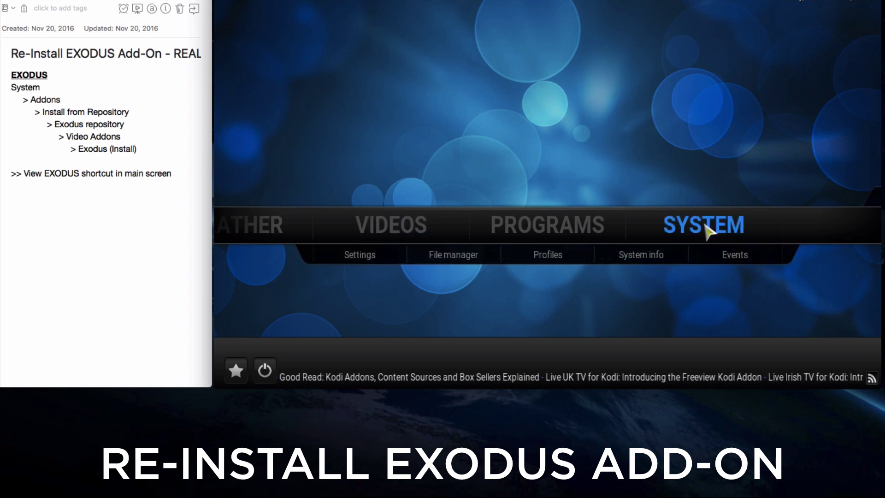
left_click(707, 231)
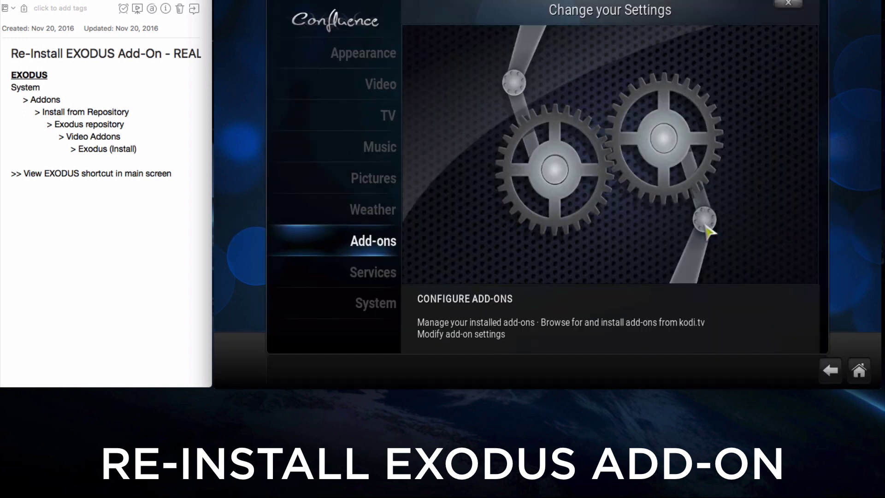
left_click(353, 59)
left_click(449, 60)
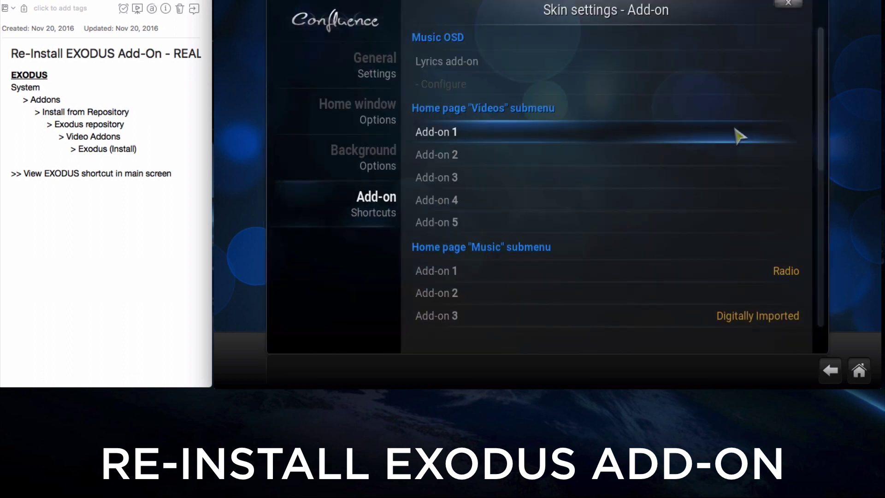
left_click(736, 131)
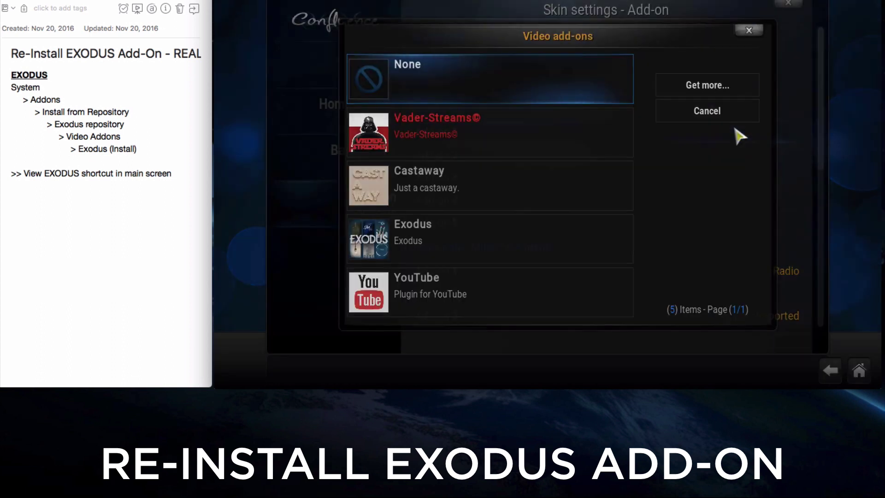
left_click(472, 244)
left_click(789, 3)
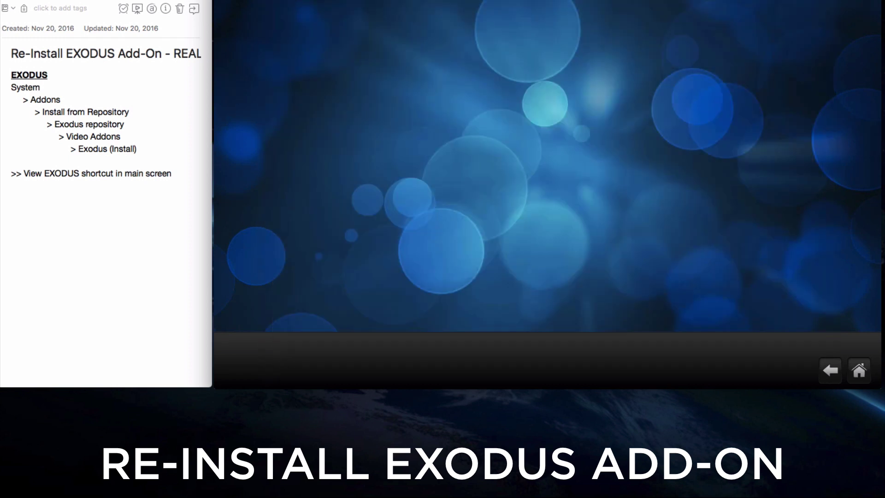
key("Escape")
key("Escape")
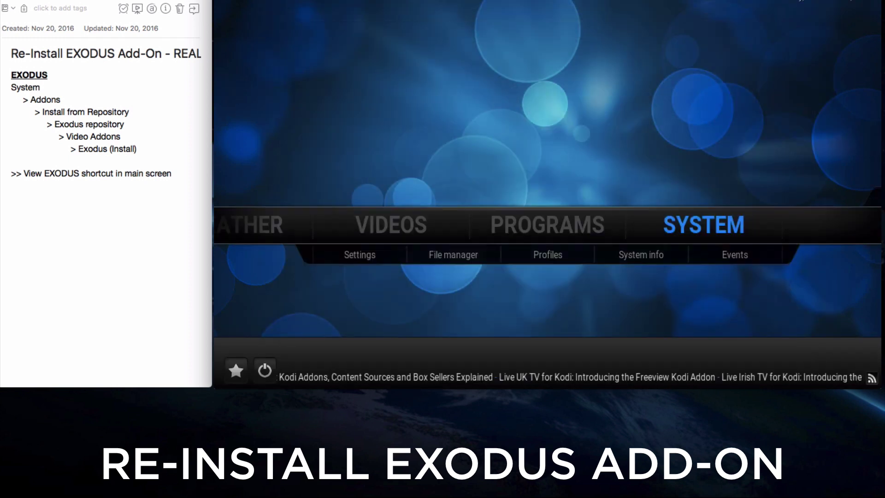
mouse_move(353, 240)
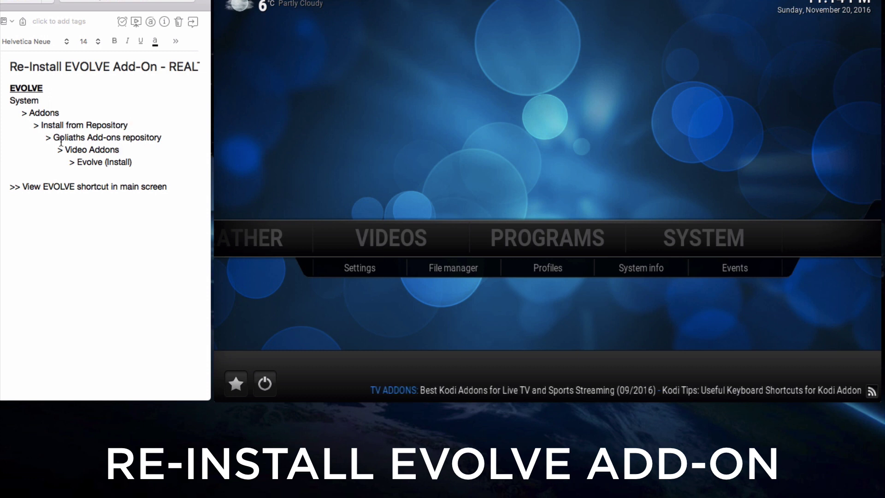
left_click_drag(54, 137, 206, 141)
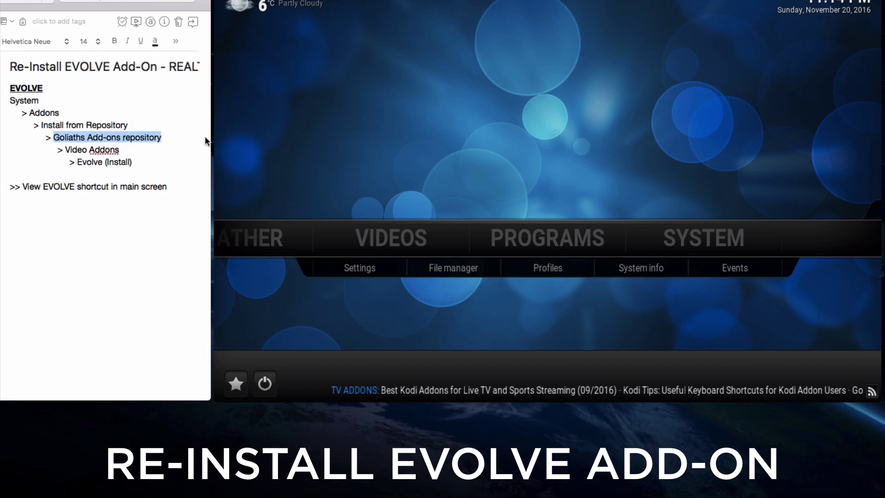
left_click(136, 148)
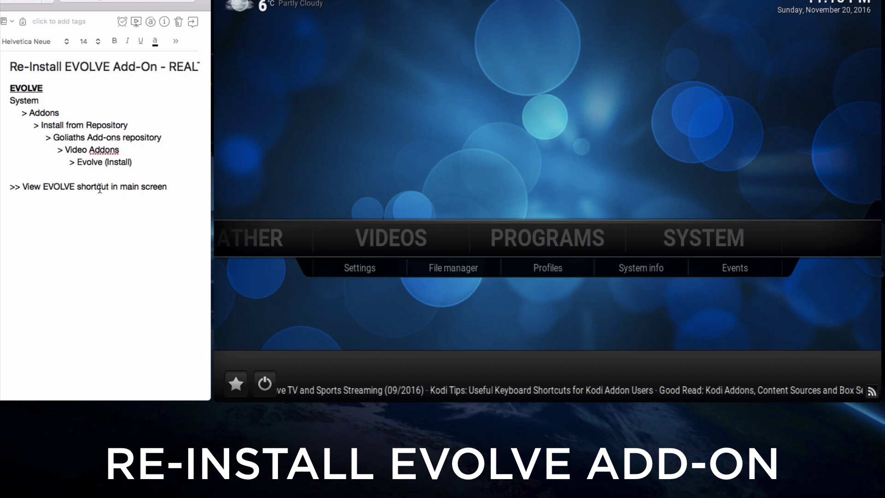
left_click(680, 143)
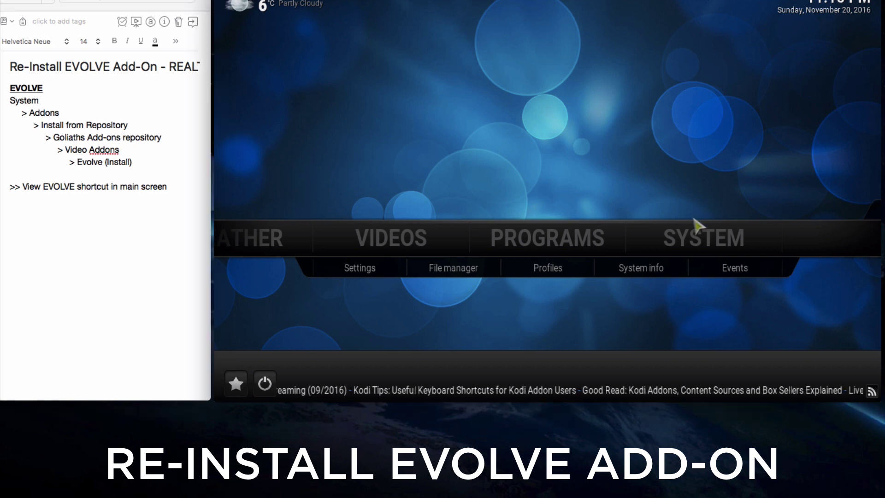
Install Evolve 0.0.4 from the Goliaths Add-ons repository's video add-ons, then return home.
left_click(738, 239)
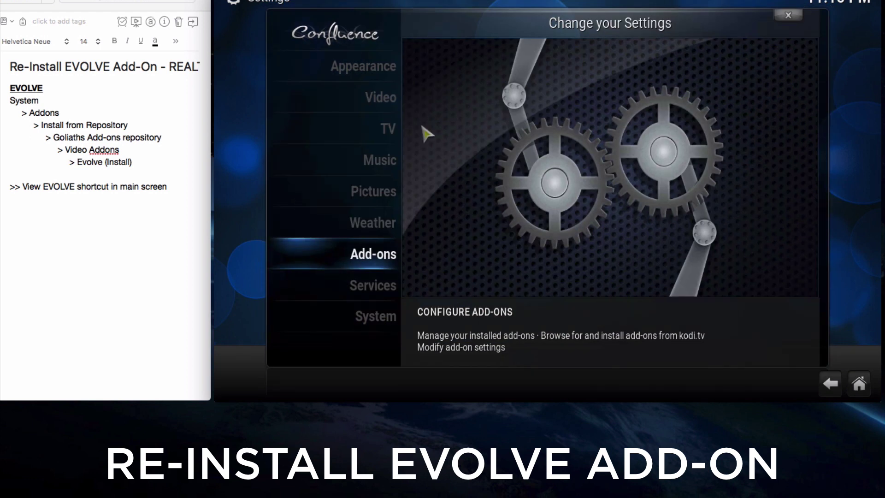
left_click(368, 258)
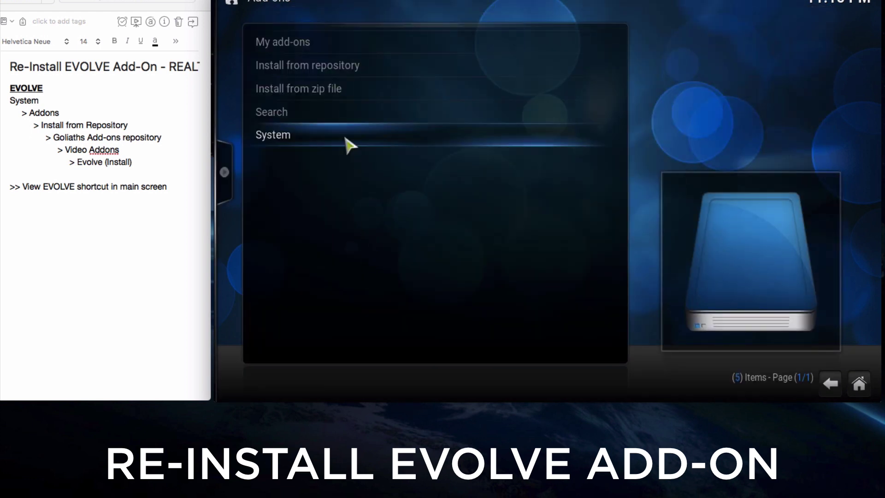
left_click(383, 64)
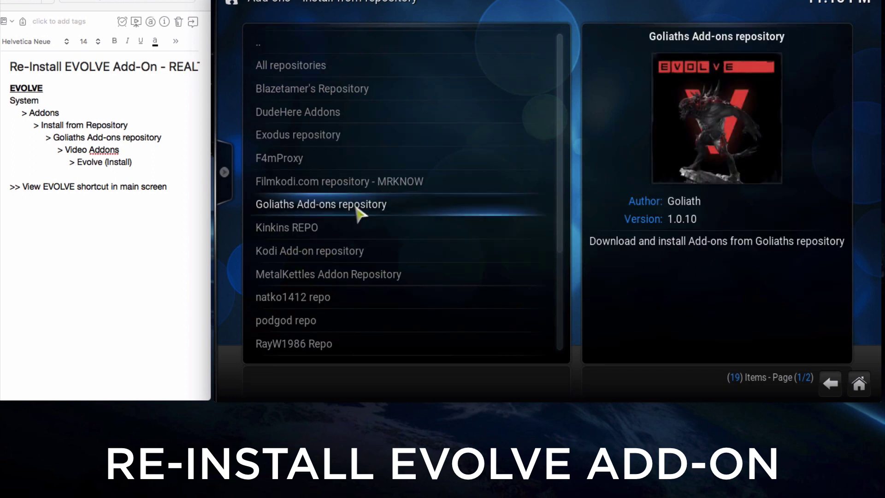
left_click(403, 206)
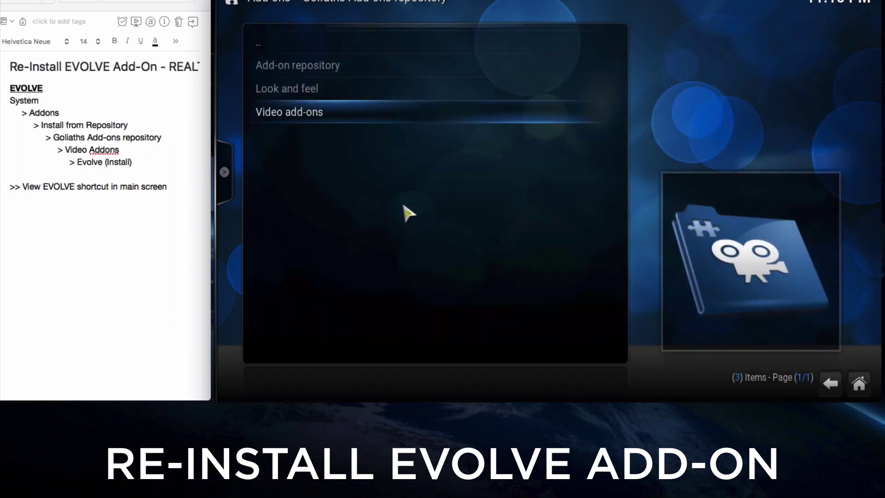
left_click(329, 113)
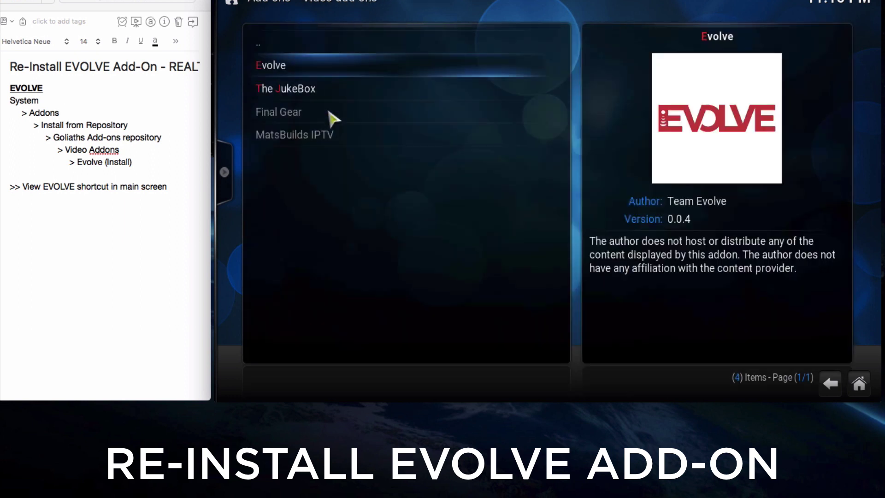
right_click(309, 65)
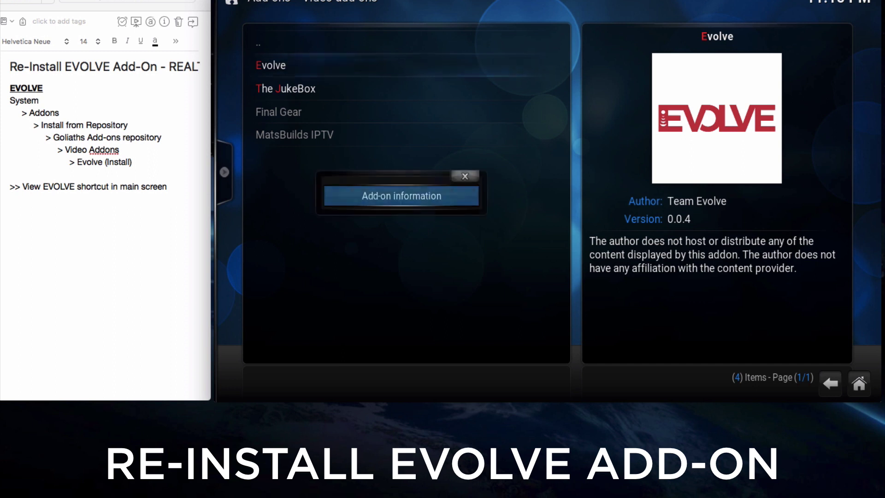
left_click(383, 196)
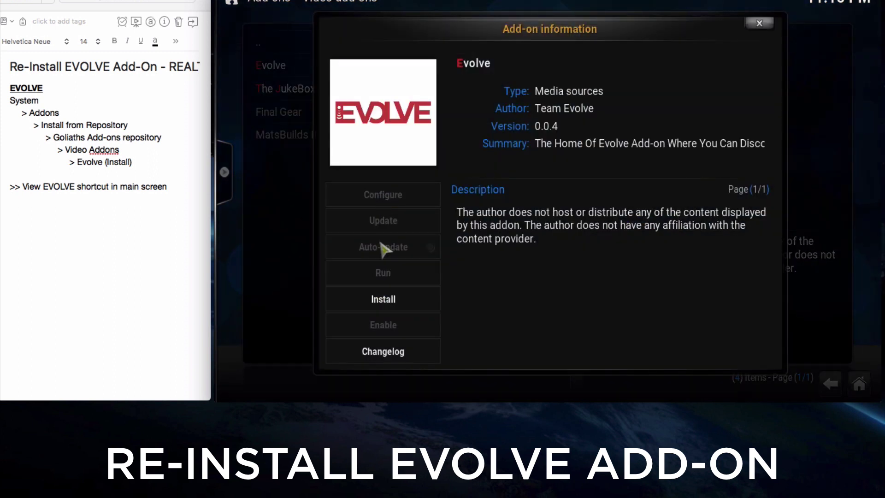
left_click(375, 308)
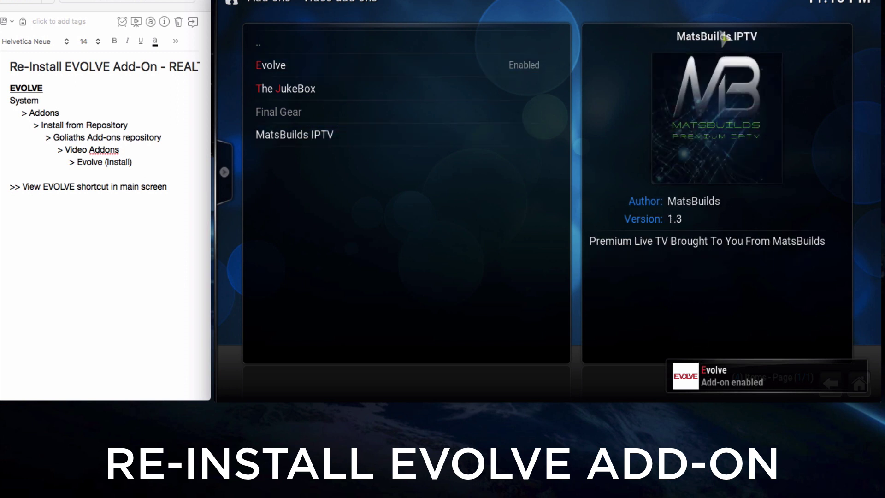
key("Escape")
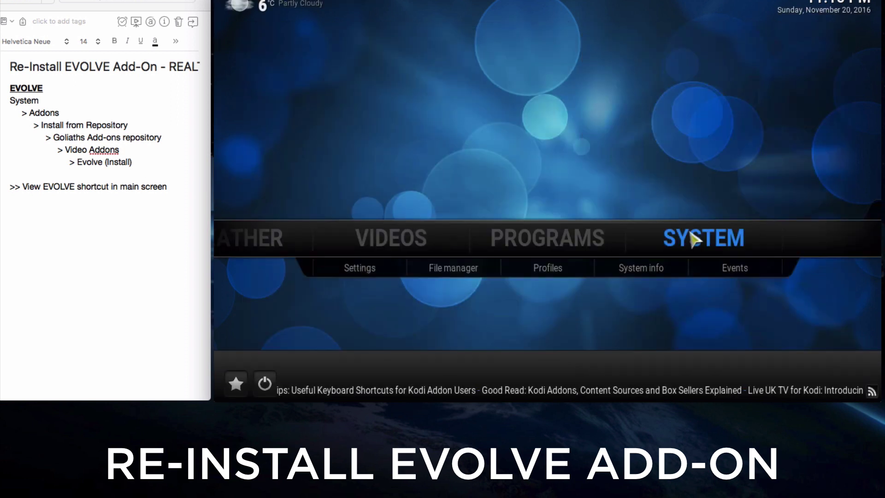
Assign Evolve to Videos Add-on 2 in the skin's add-on shortcut settings.
mouse_move(367, 237)
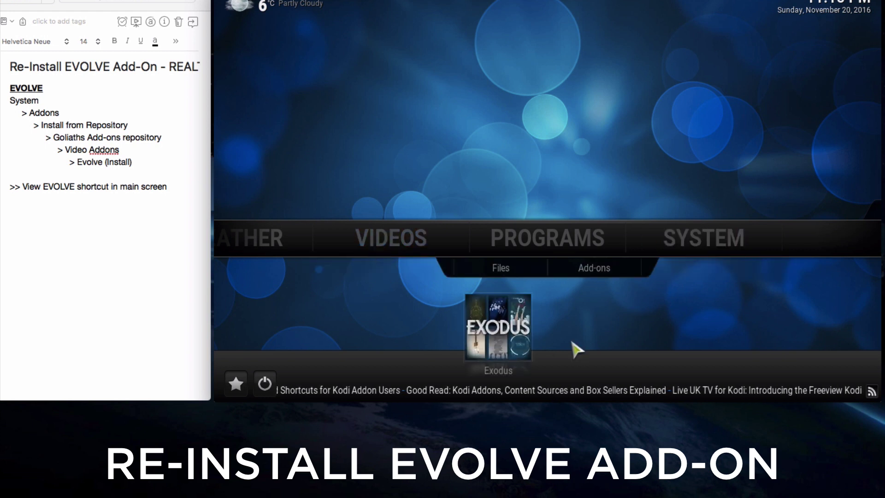
left_click(705, 237)
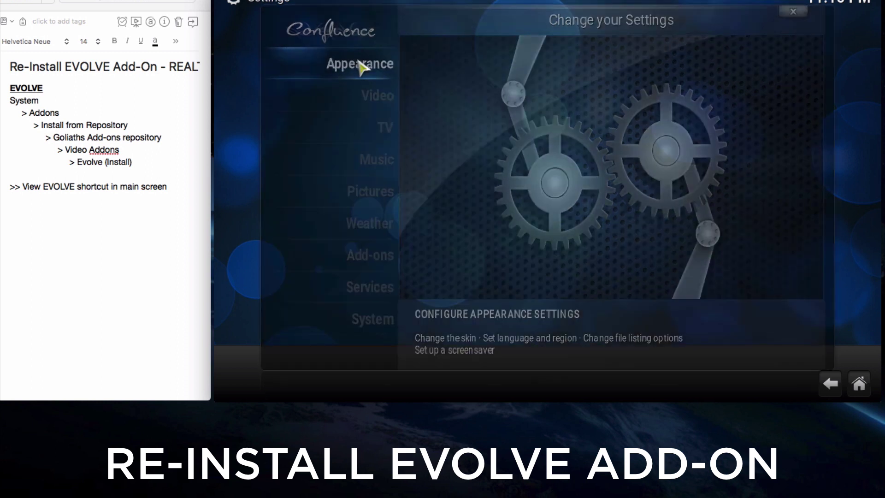
left_click(362, 68)
left_click(462, 79)
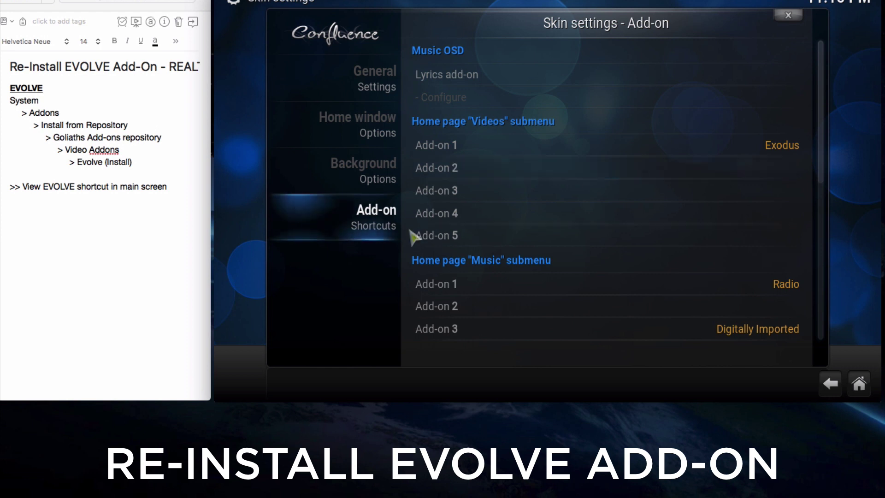
left_click(588, 166)
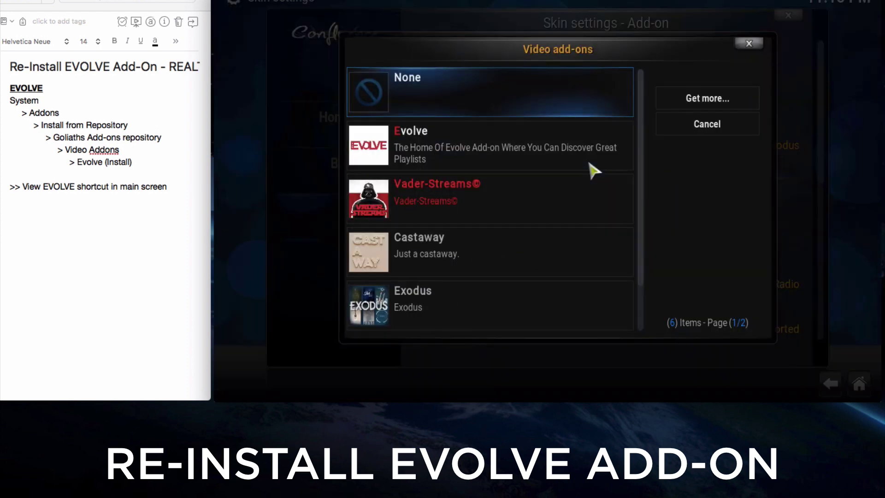
left_click(510, 157)
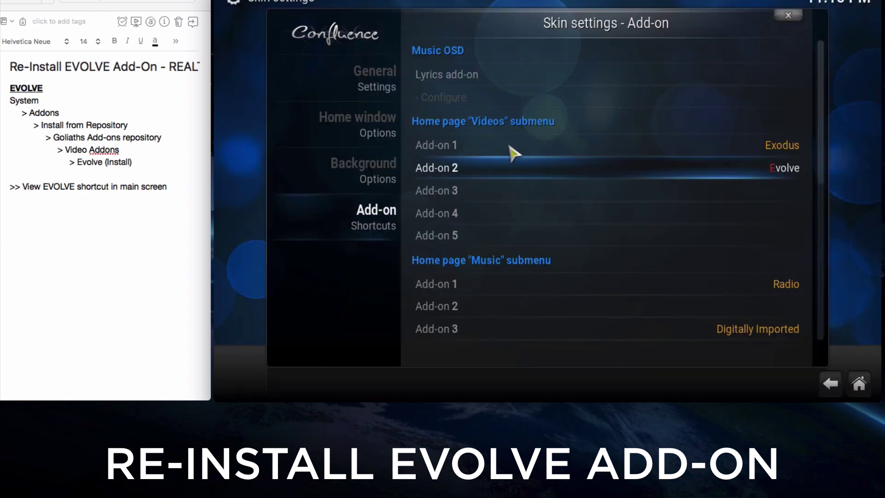
right_click(767, 168)
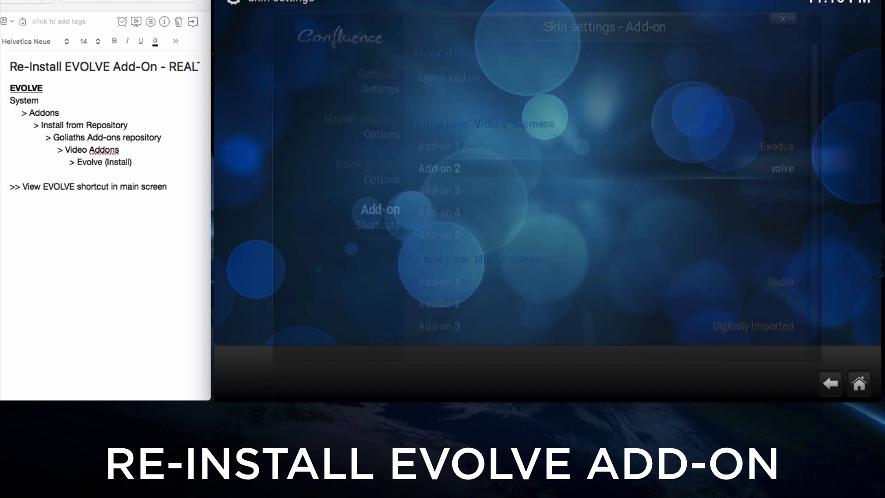
mouse_move(404, 237)
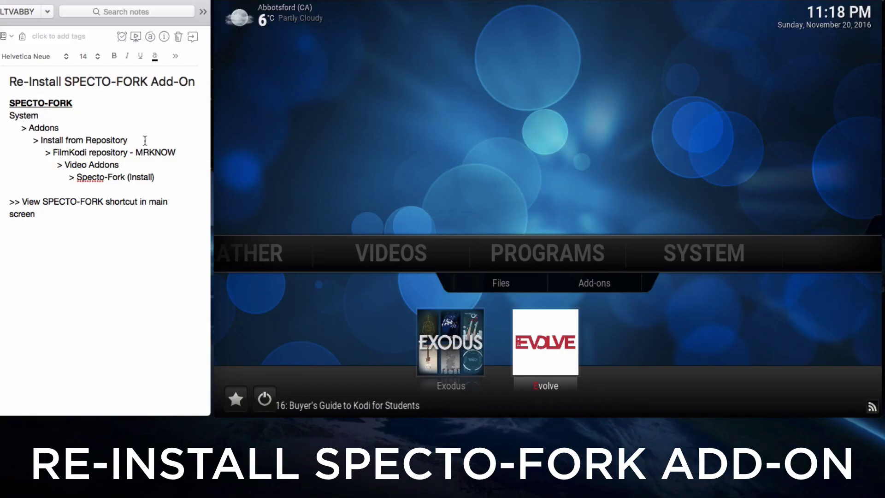
left_click_drag(186, 151, 82, 149)
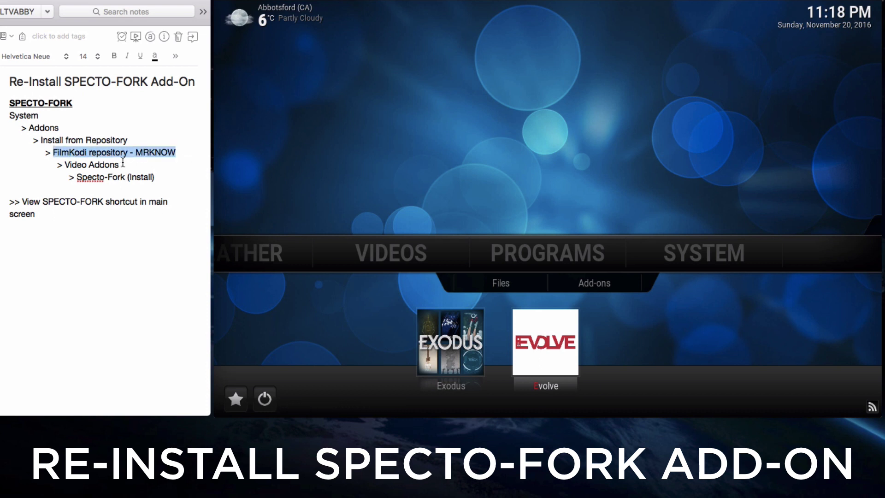
left_click(134, 164)
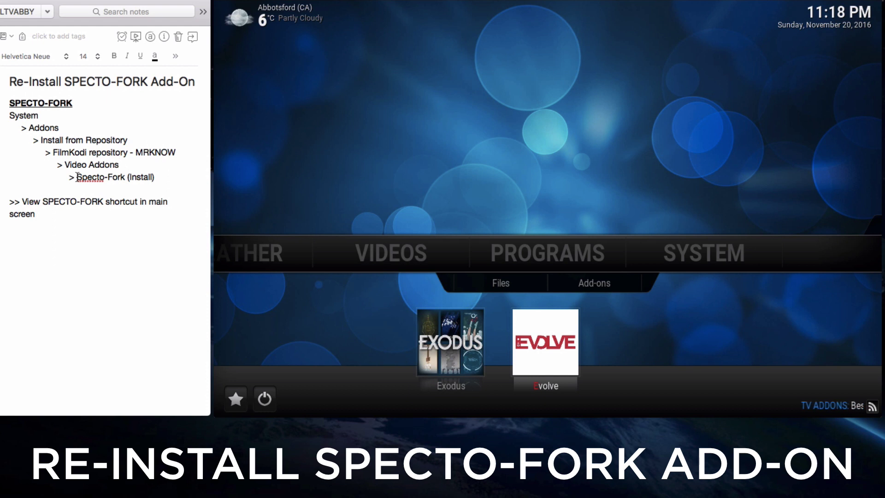
left_click_drag(77, 177, 160, 174)
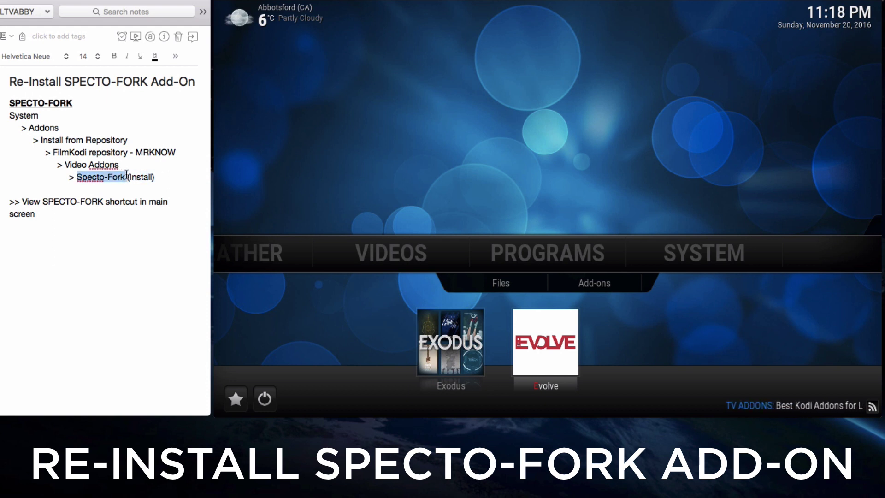
left_click(120, 218)
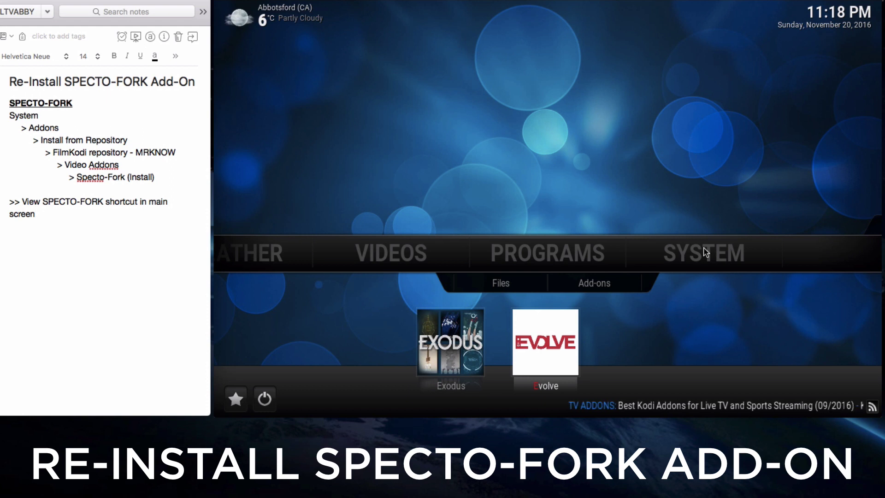
Install Specto-Fork 2016.11.18.3 from the Filmkodi.com repository - MRKNOW video add-ons.
left_click(723, 258)
left_click(722, 257)
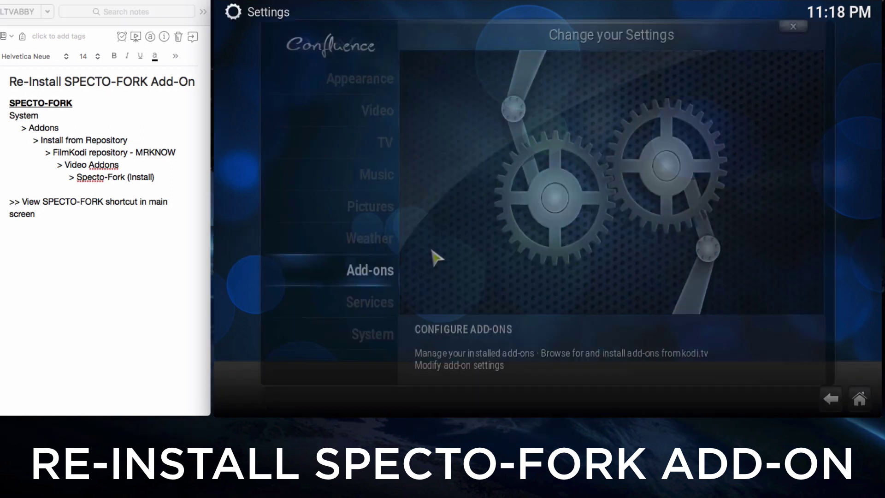
left_click(357, 271)
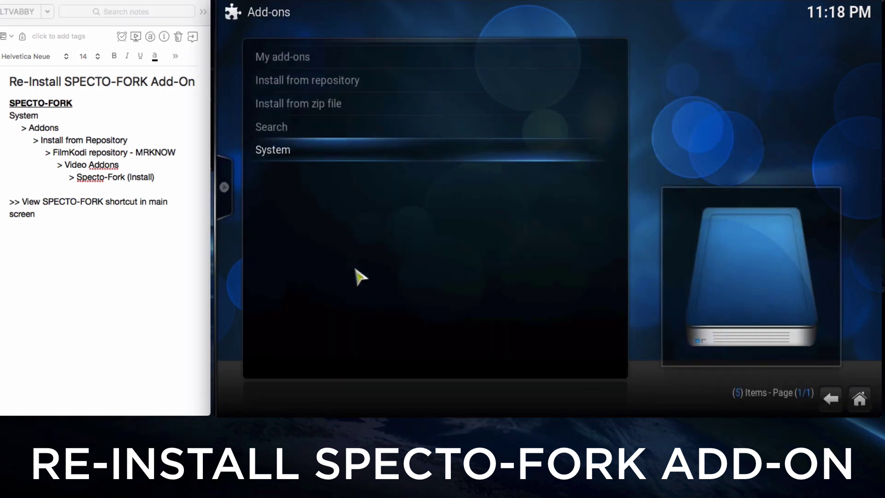
left_click(367, 77)
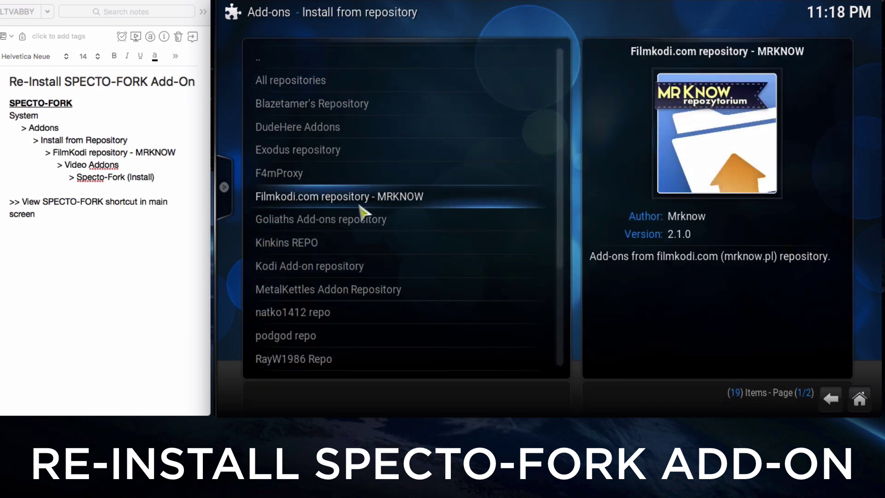
left_click(429, 195)
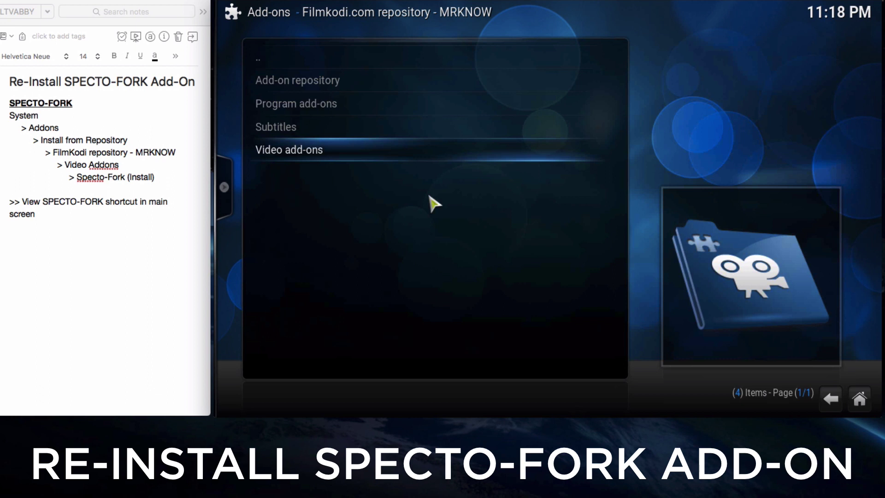
left_click(320, 151)
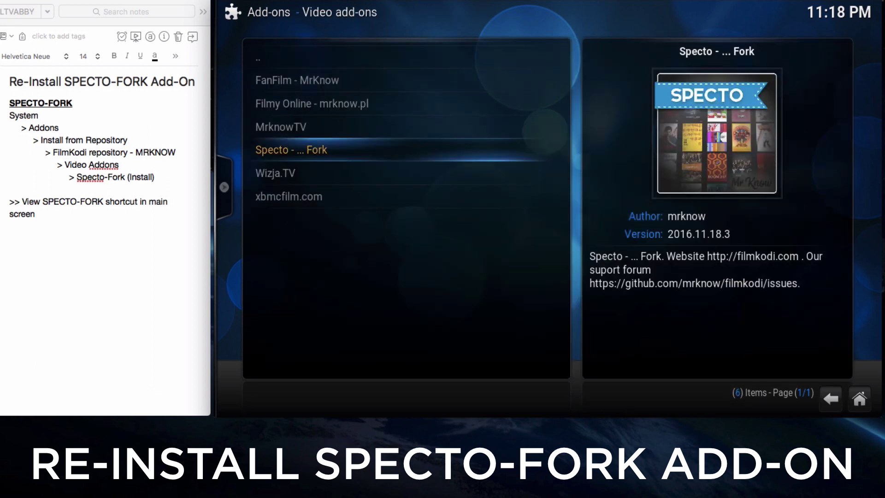
right_click(350, 184)
left_click(366, 208)
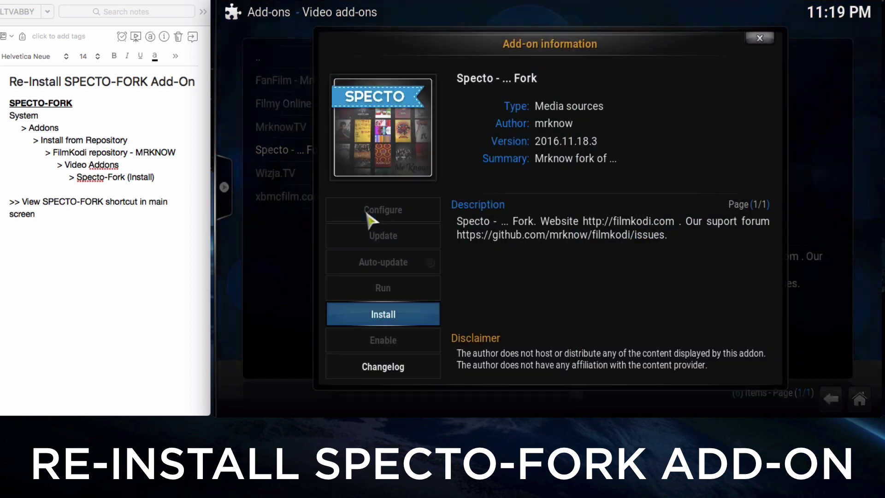
left_click(369, 315)
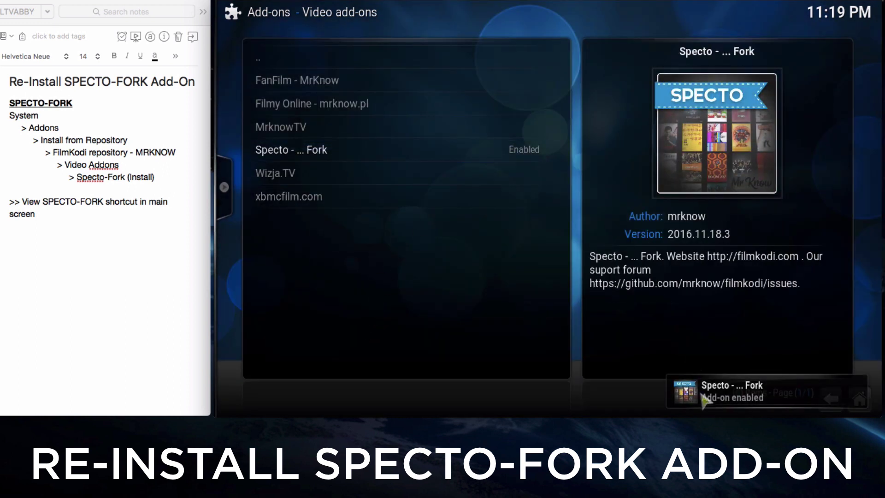
key("Escape")
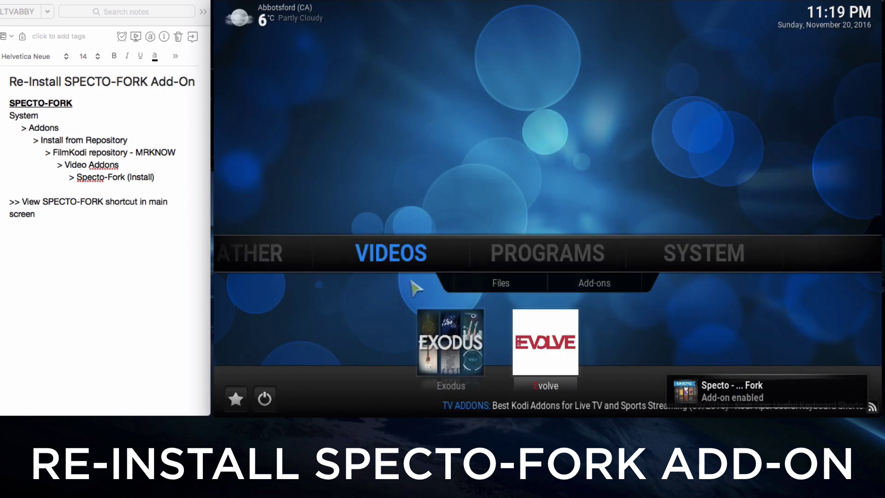
Assign Specto-Fork to Videos Add-on 3 in the skin's add-on shortcuts and return home.
left_click(721, 253)
left_click(351, 83)
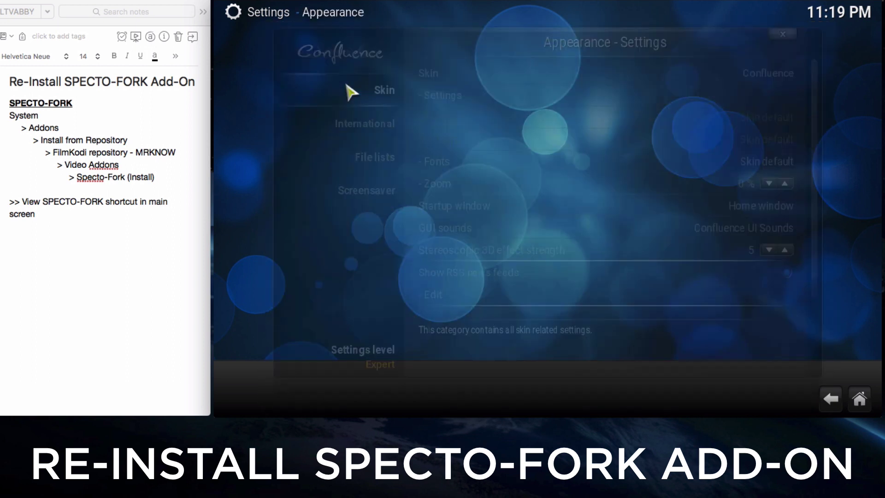
left_click(437, 93)
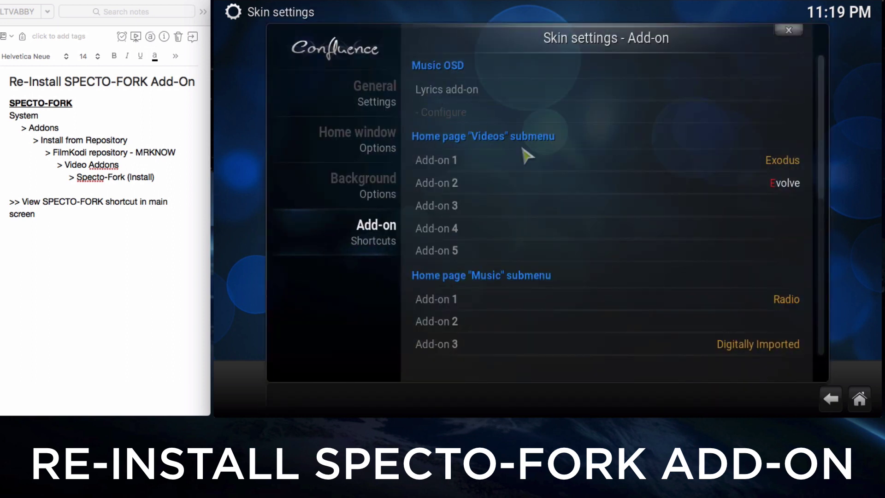
left_click(524, 206)
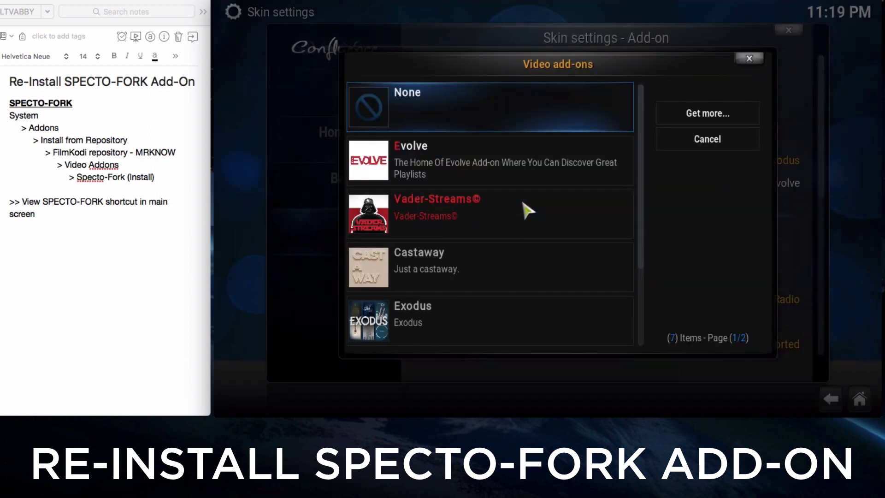
scroll(458, 237, "down", 2)
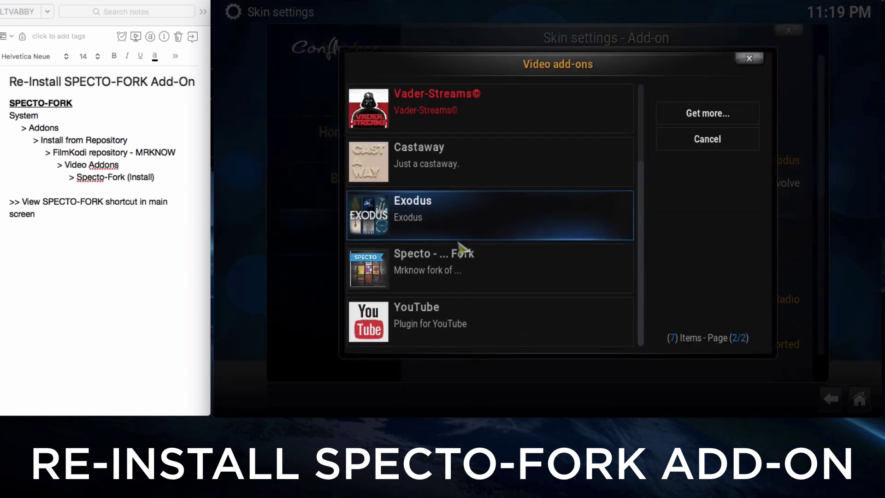
left_click(445, 265)
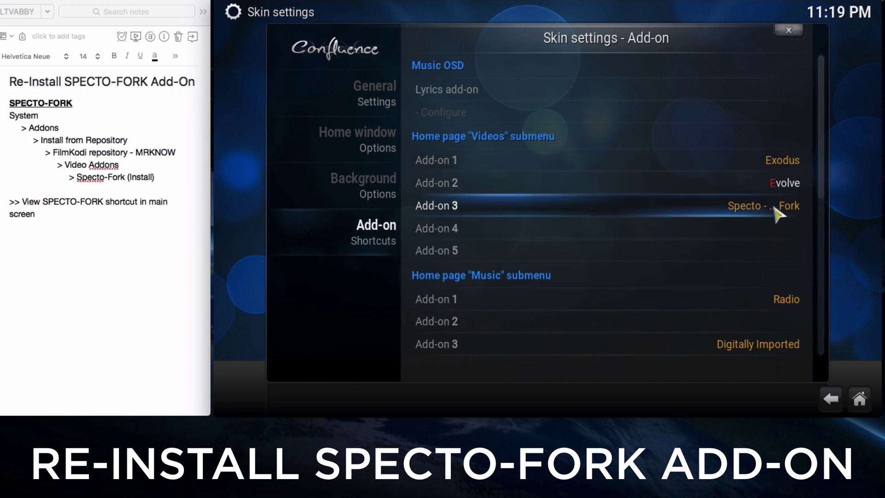
key("Escape")
key("Escape")
mouse_move(400, 265)
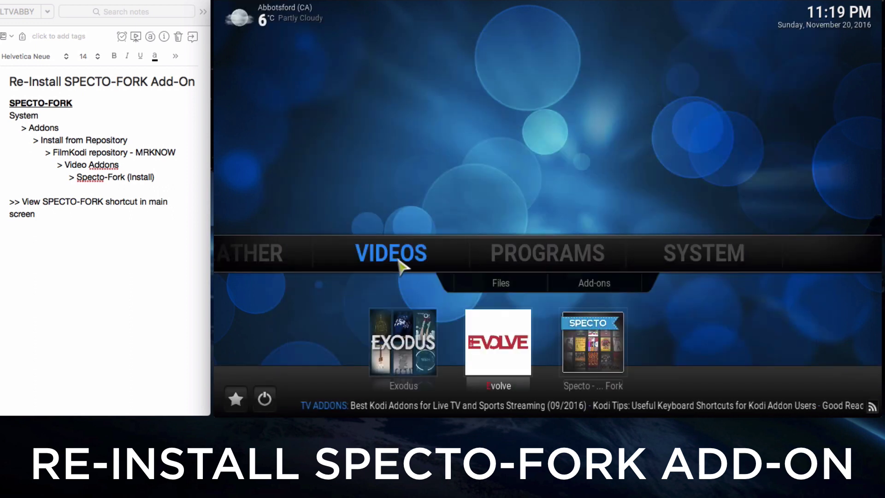